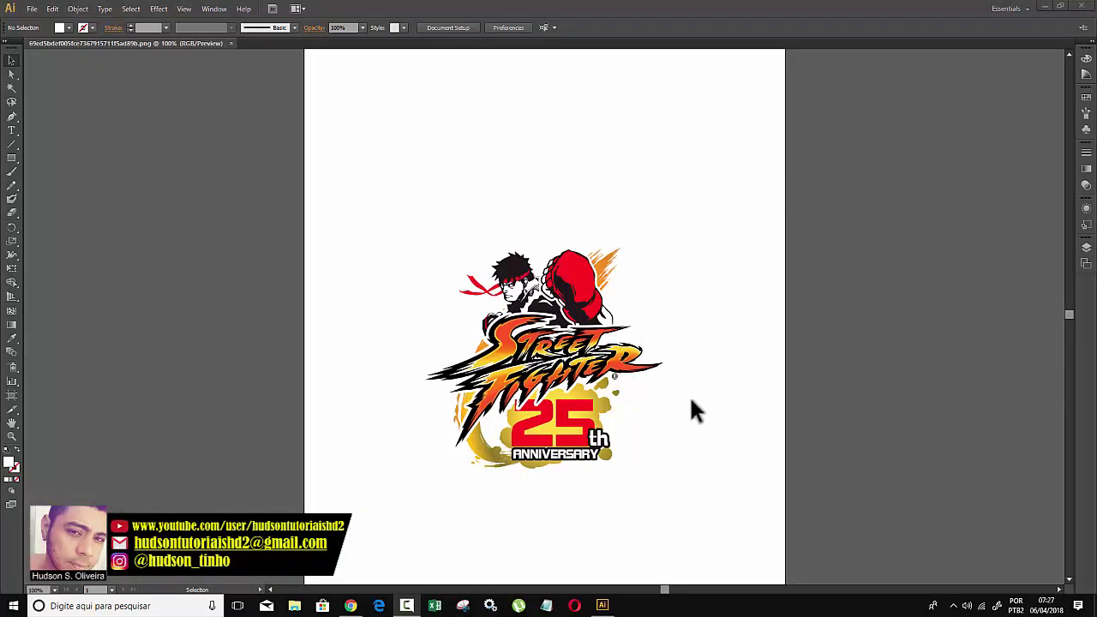
- Move the logo up and slightly left on the artboard at its original size, undoing a trial enlargement
scroll(608, 326, up, 3)
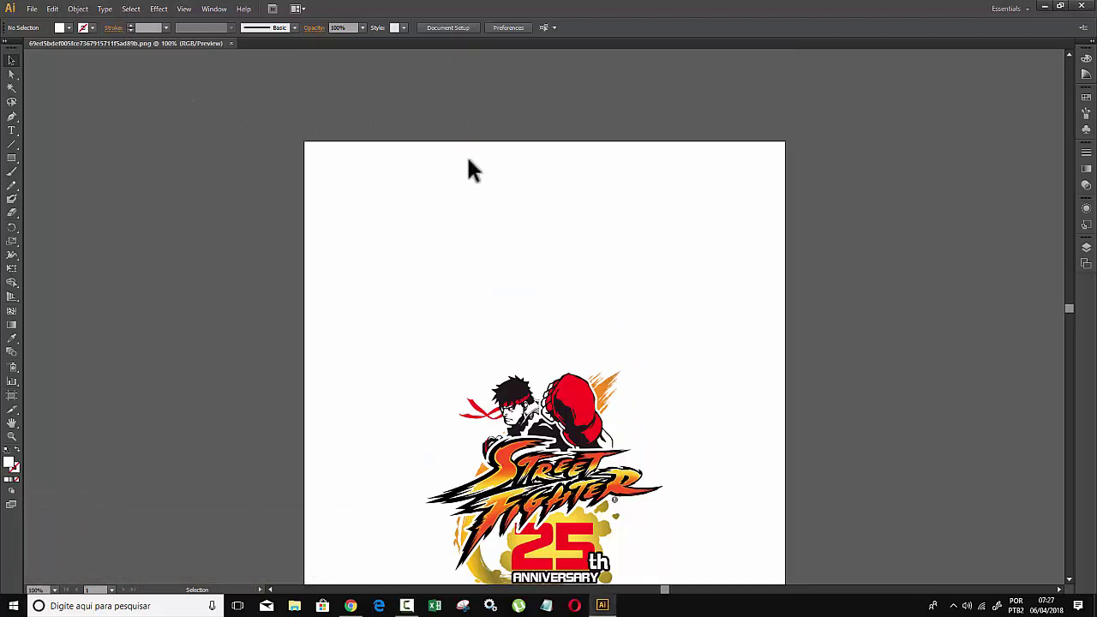
scroll(486, 220, down, 1)
scroll(485, 220, down, 1)
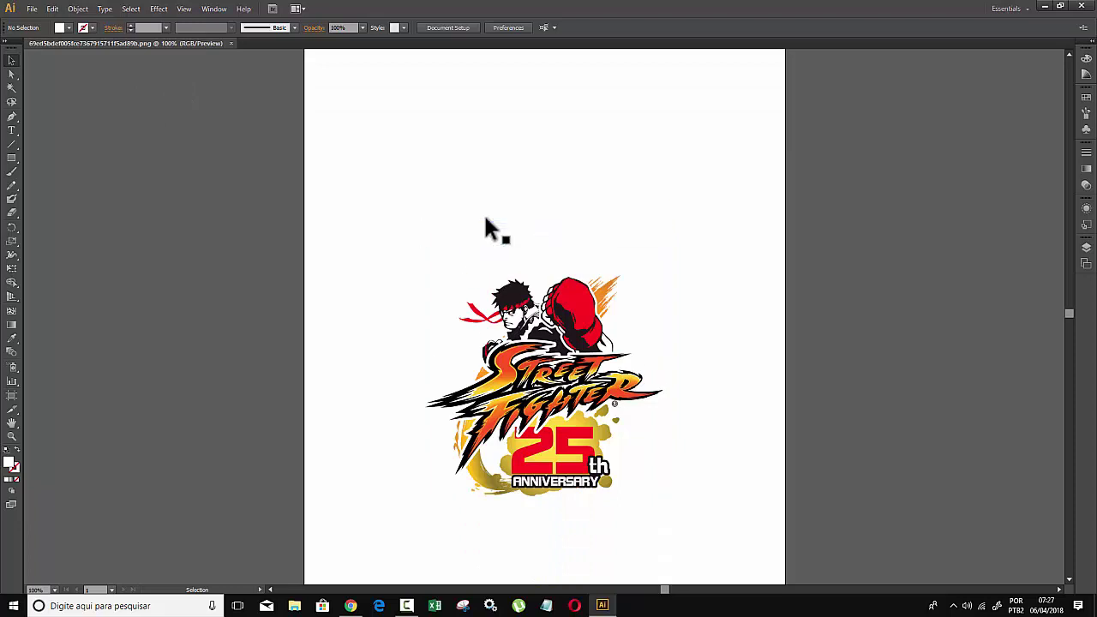
scroll(485, 220, up, 1)
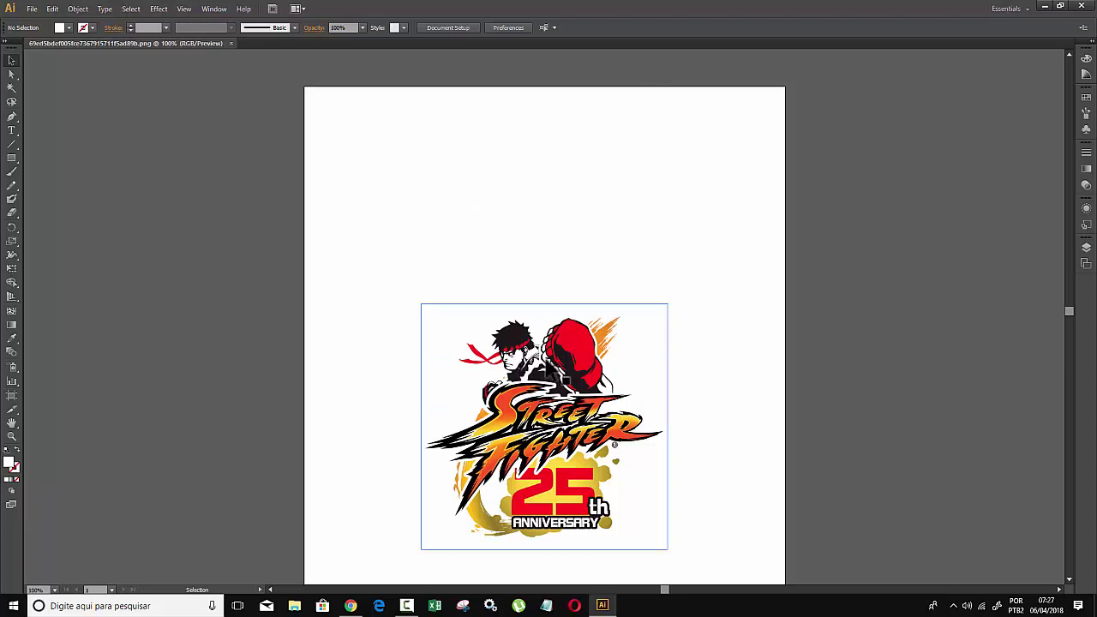
drag(568, 355, 583, 276)
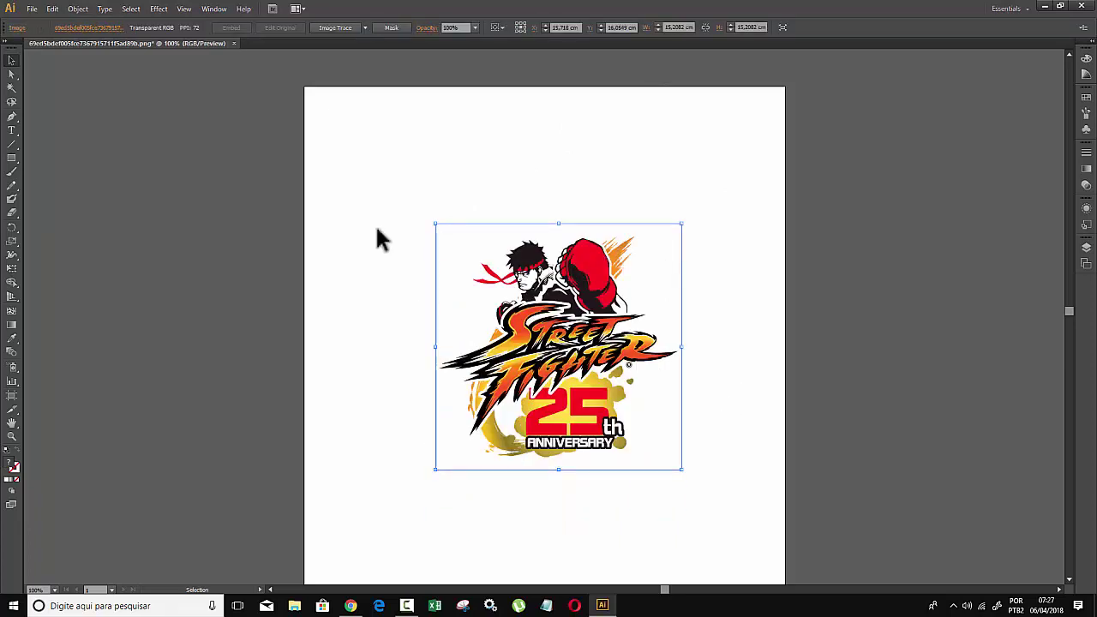
key(shift+Left)
key(shift+Left)
key(shift+Left)
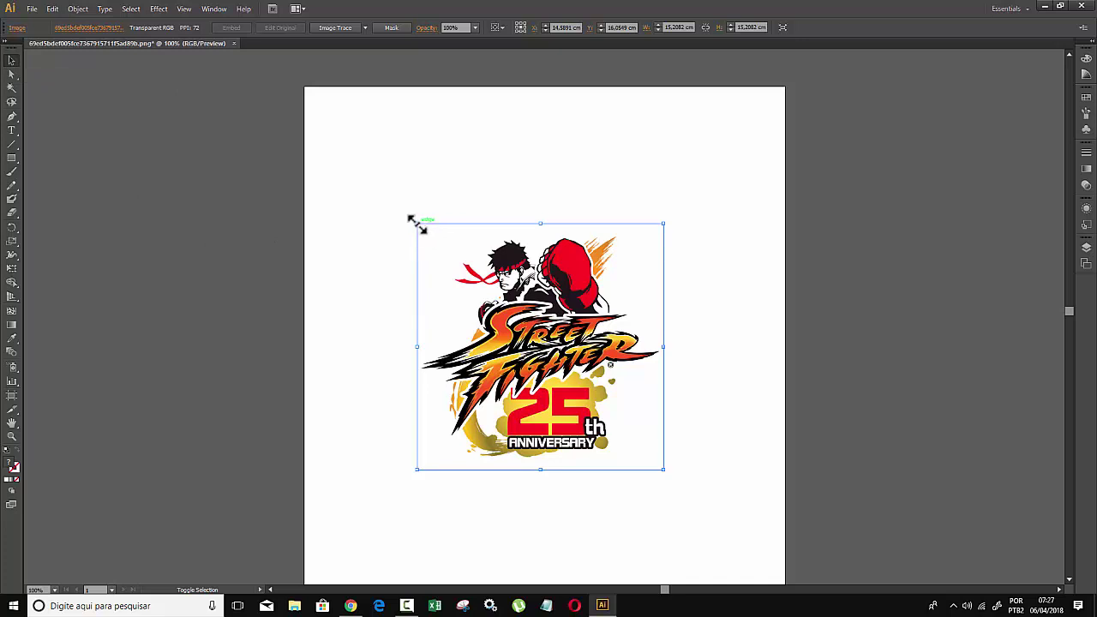
drag(417, 225, 324, 169)
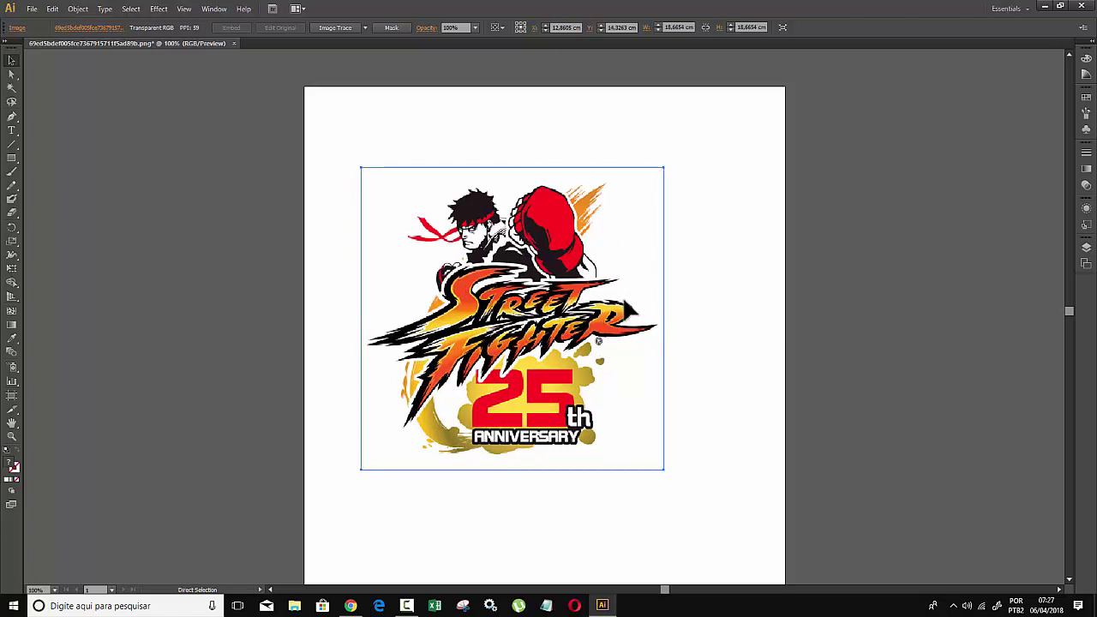
key(ctrl+z)
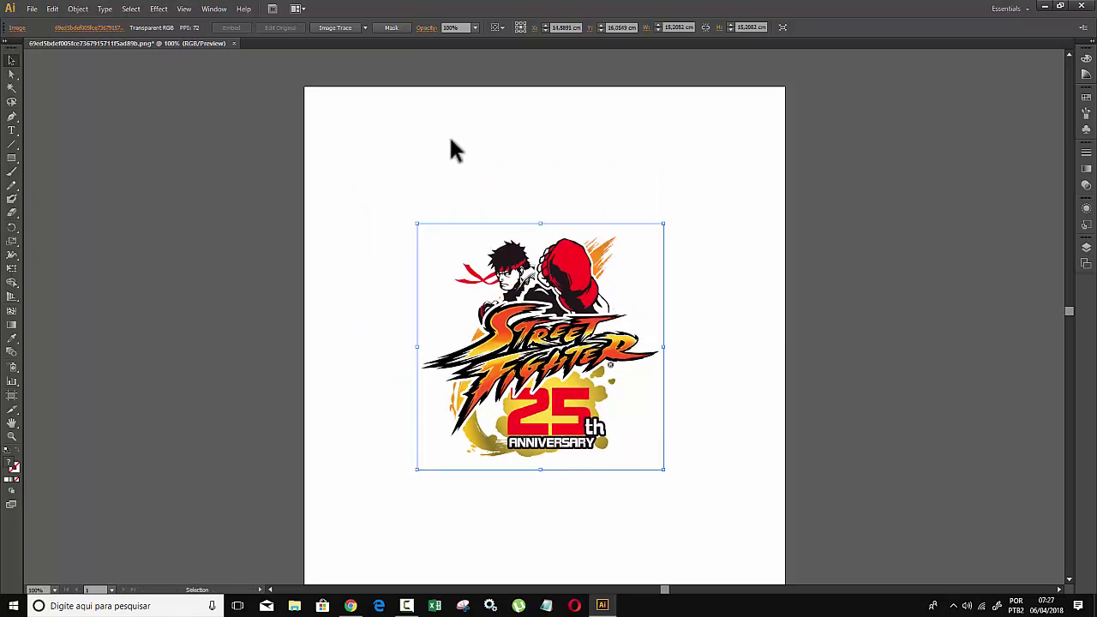
click(455, 150)
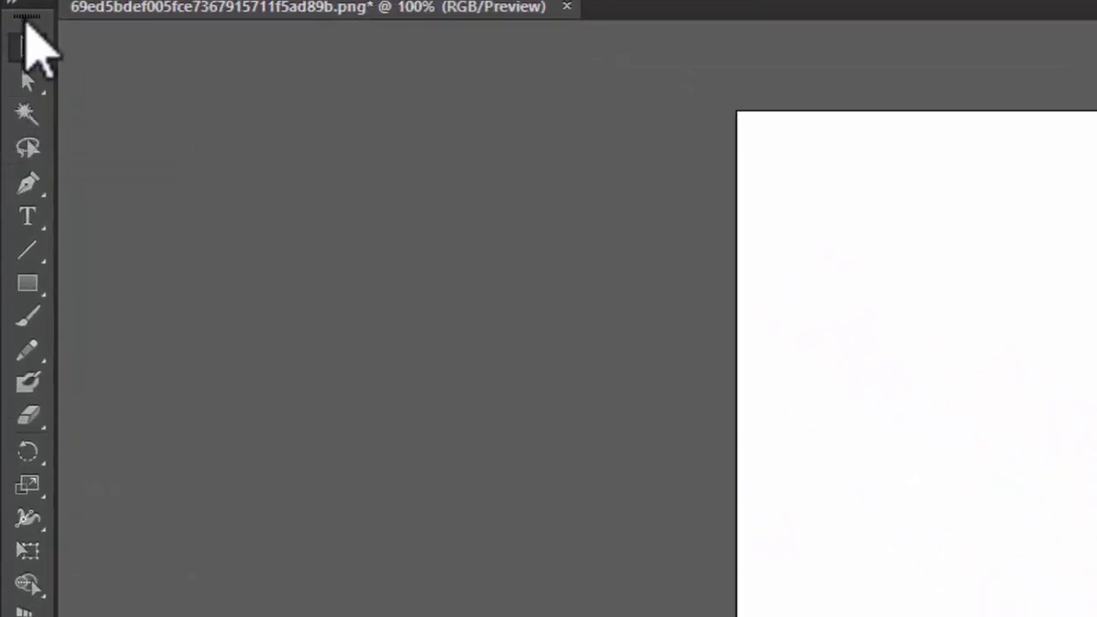
- Show the Tools panel in two columns and switch to the Artboard Tool
click(17, 5)
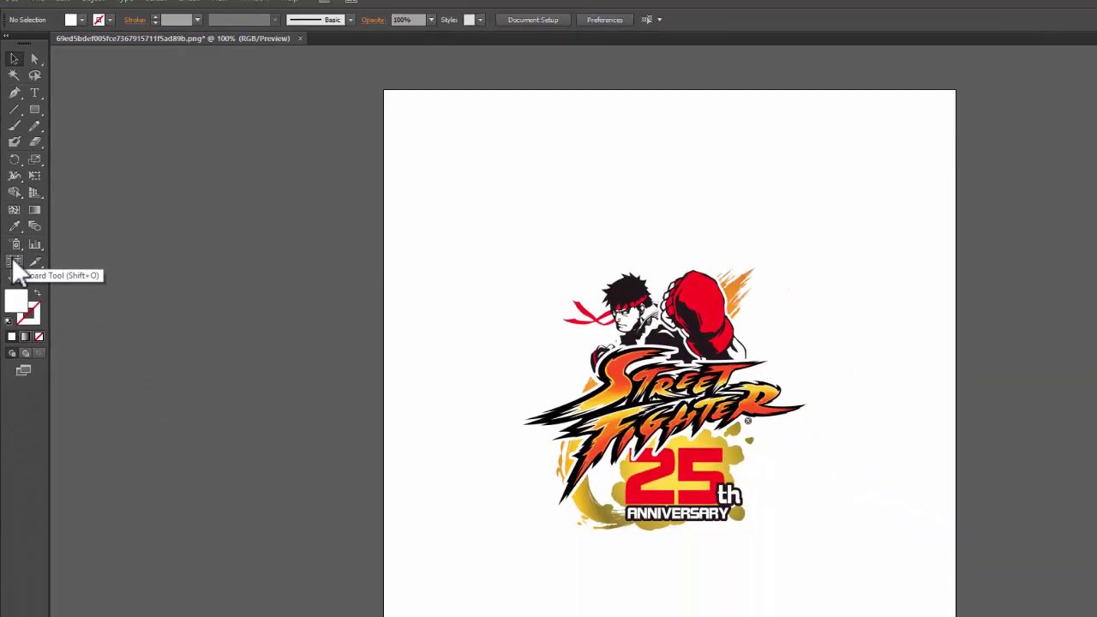
click(14, 262)
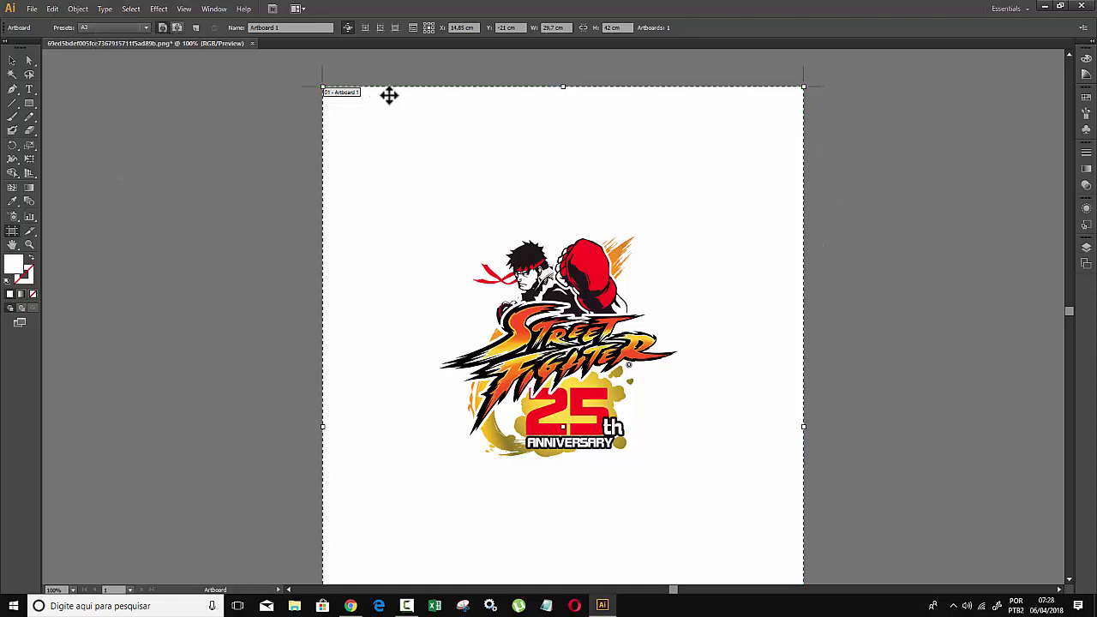
- Pull Artboard 1's top-left corner and bottom edge in to a 28.47 × 16.05 cm frame around the logo
click(147, 27)
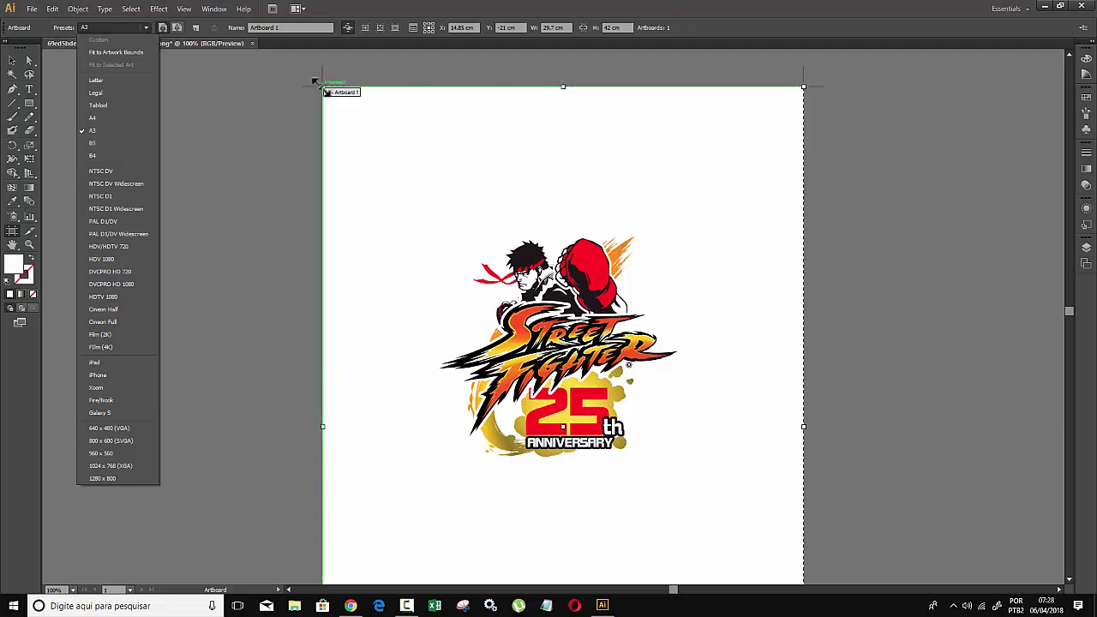
drag(315, 80, 343, 225)
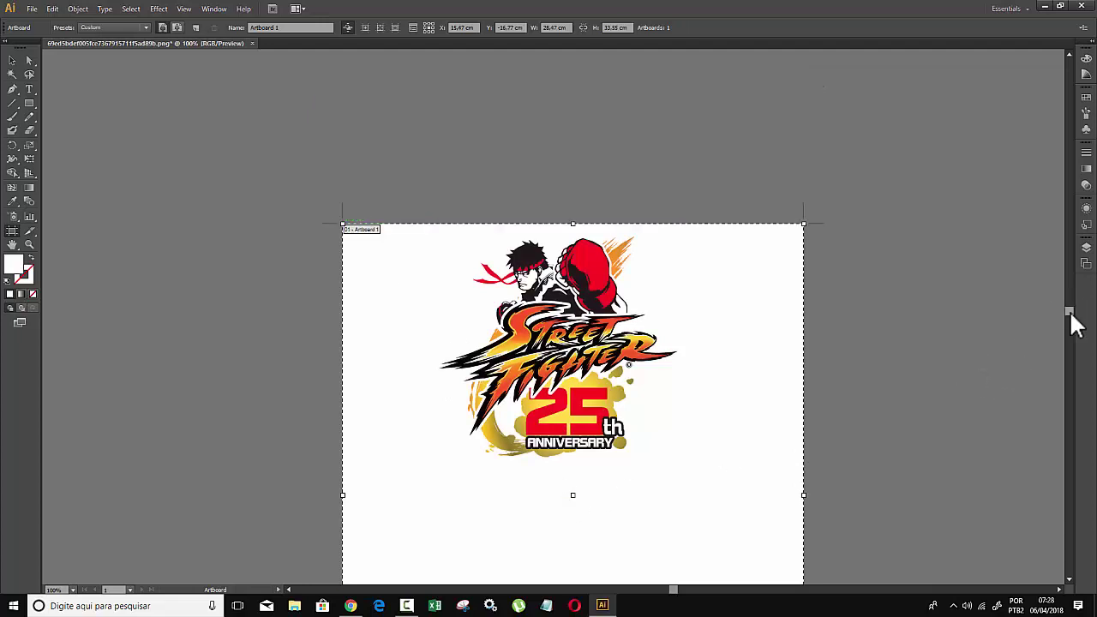
drag(1076, 324, 1070, 343)
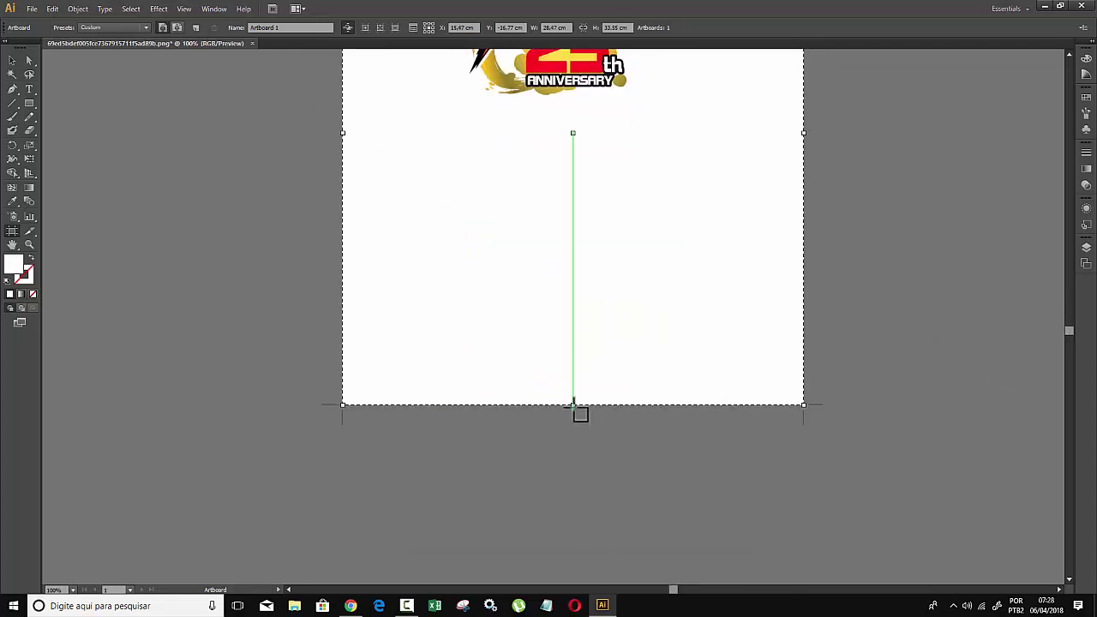
drag(573, 405, 545, 121)
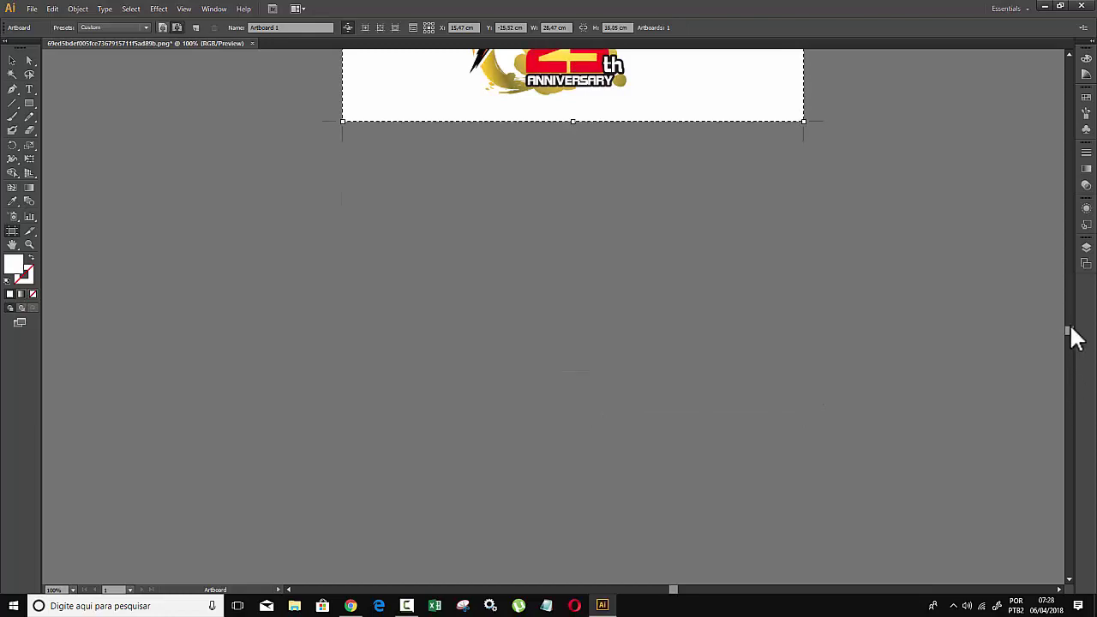
drag(1076, 337, 1071, 319)
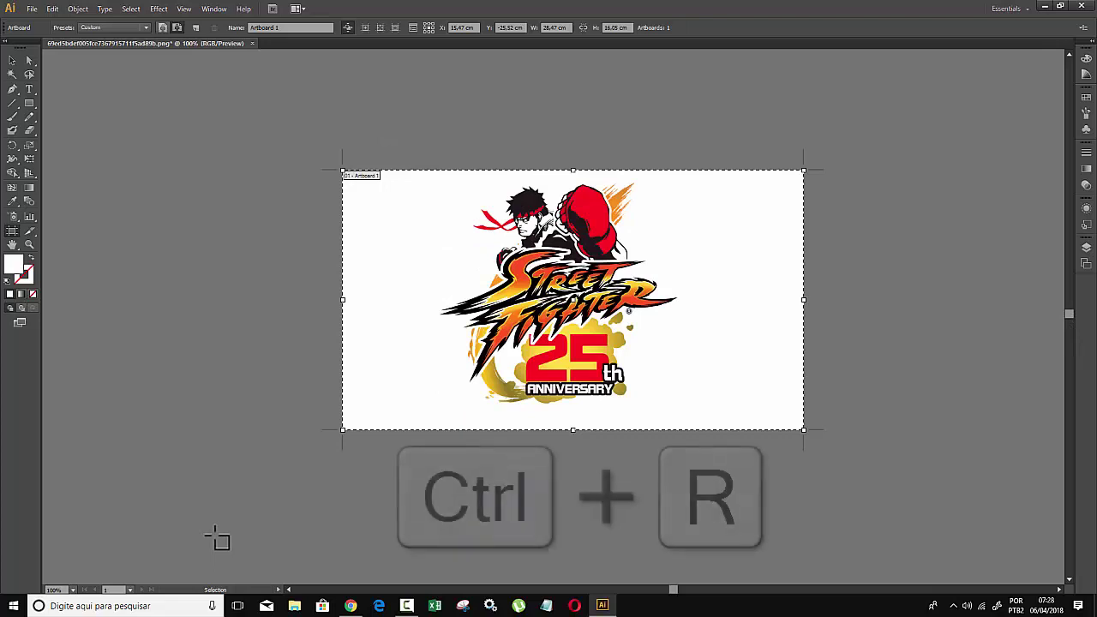
- Turn on rulers and set the measurement units to Pixels
key(ctrl+r)
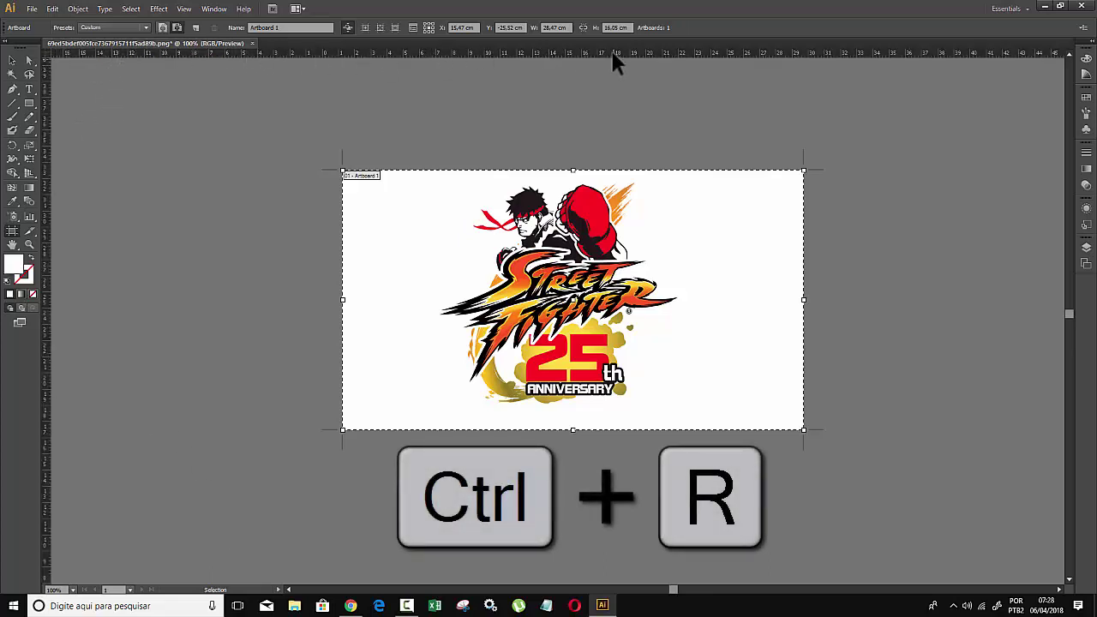
right_click(372, 53)
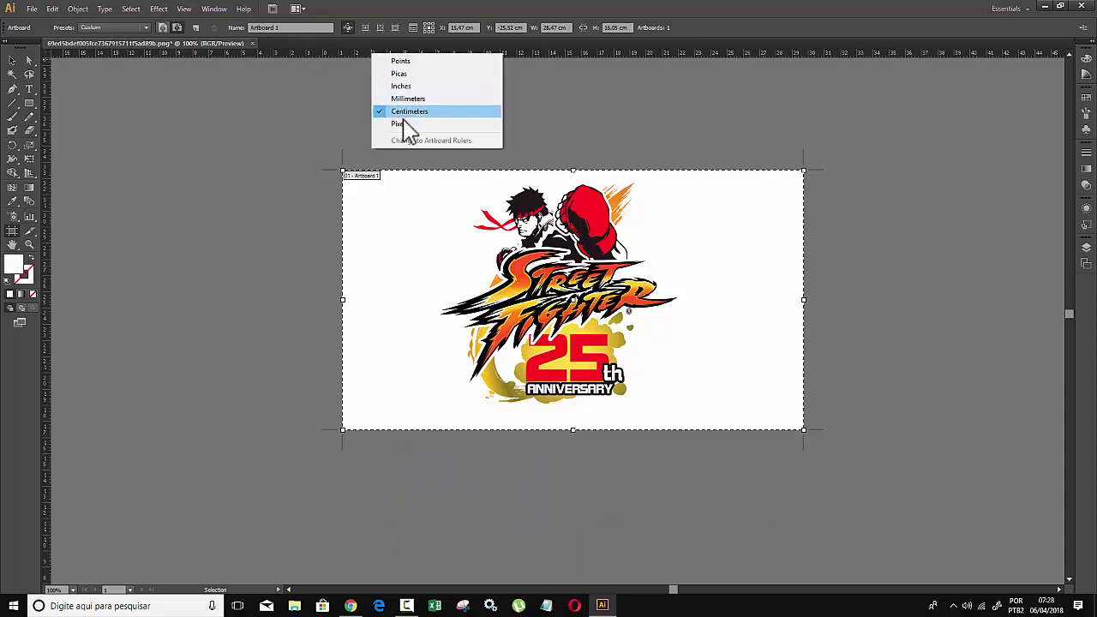
click(405, 125)
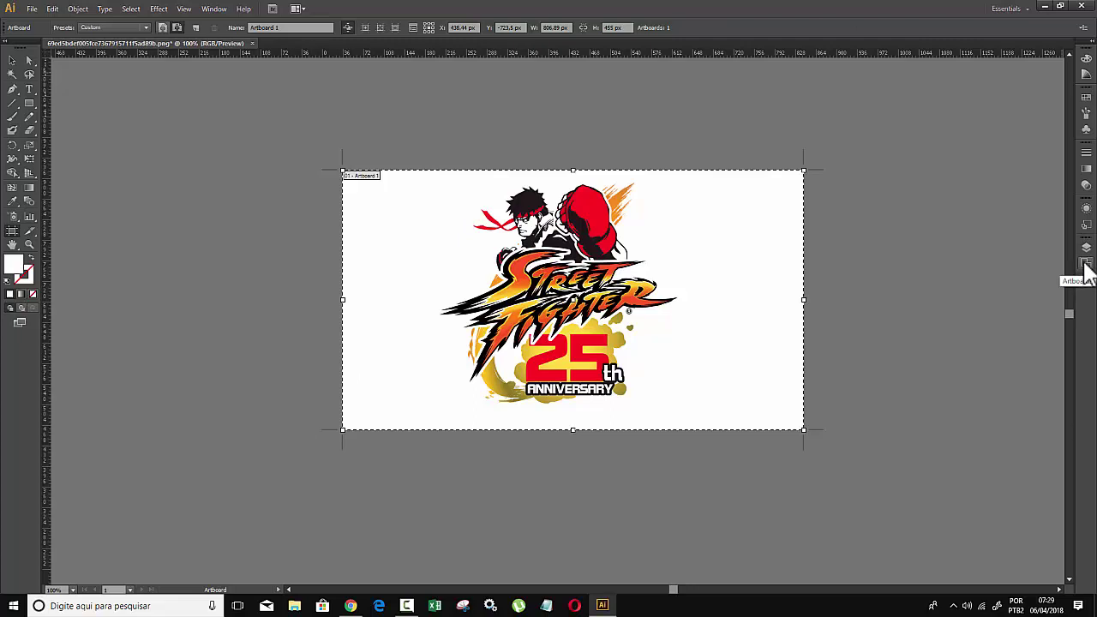
- Bring up the Artboards panel from the Window menu, showing Artboard 1
click(1087, 265)
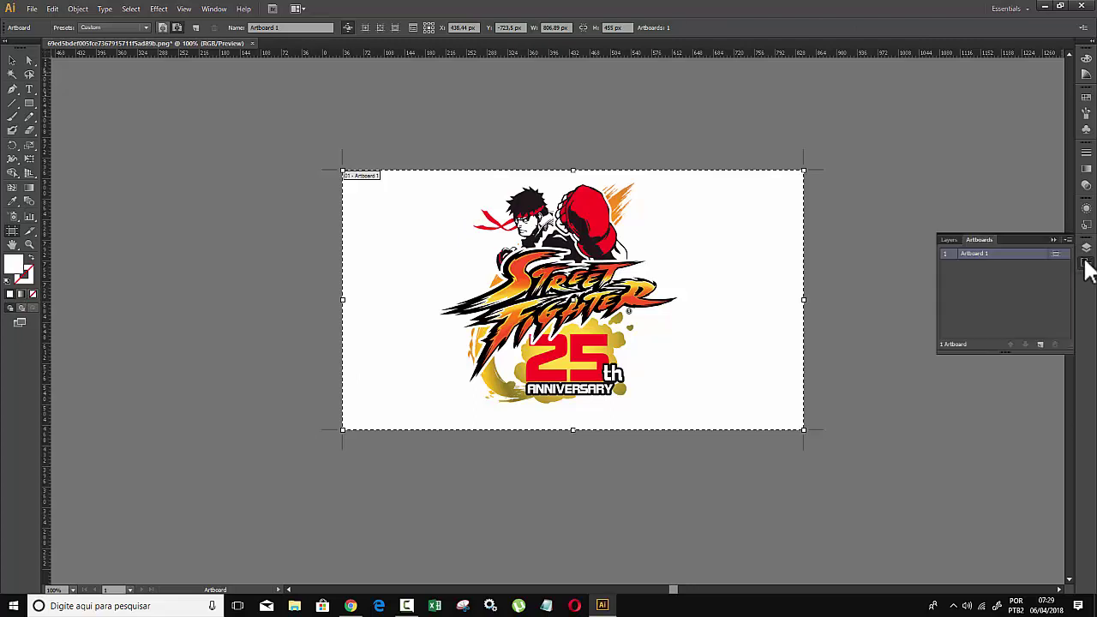
click(214, 10)
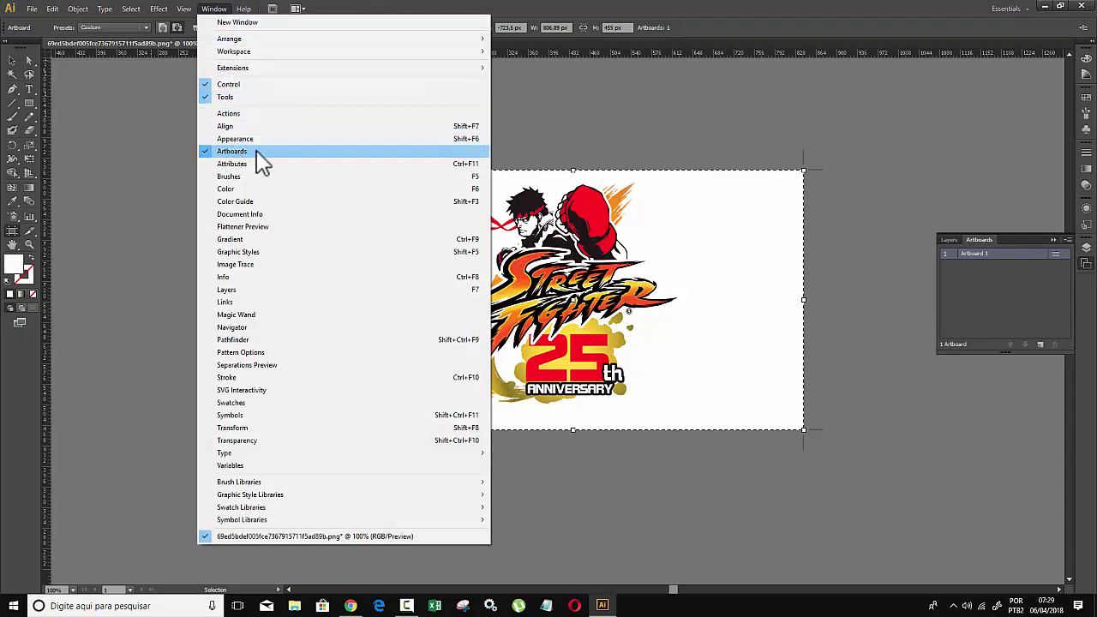
click(1015, 272)
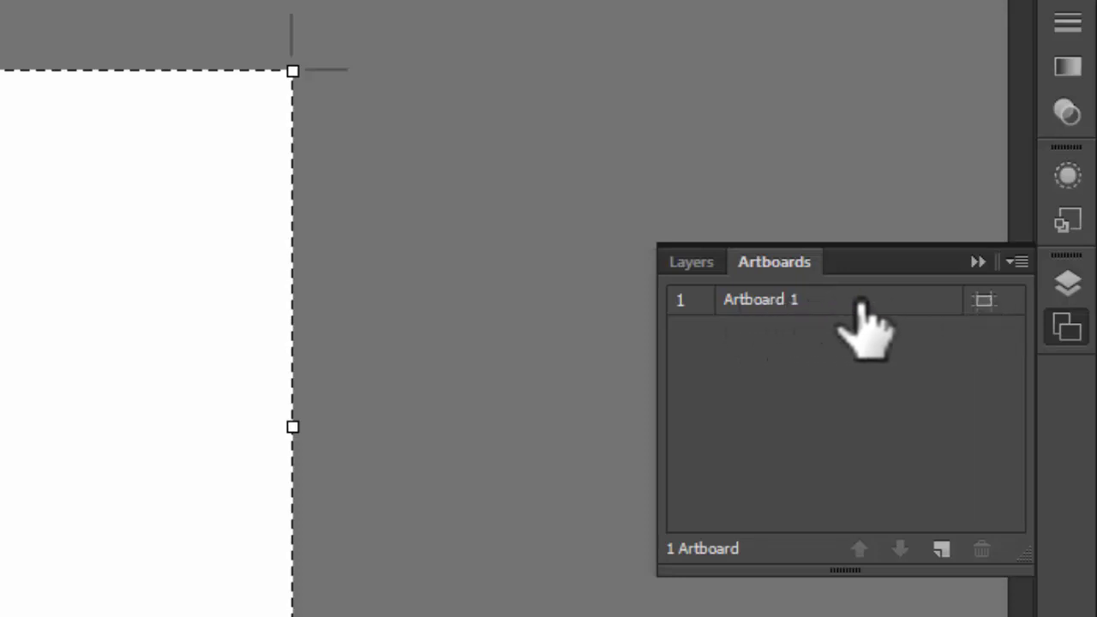
- Set Artboard 1's width and height to 1000 px in its Artboard Options
click(986, 302)
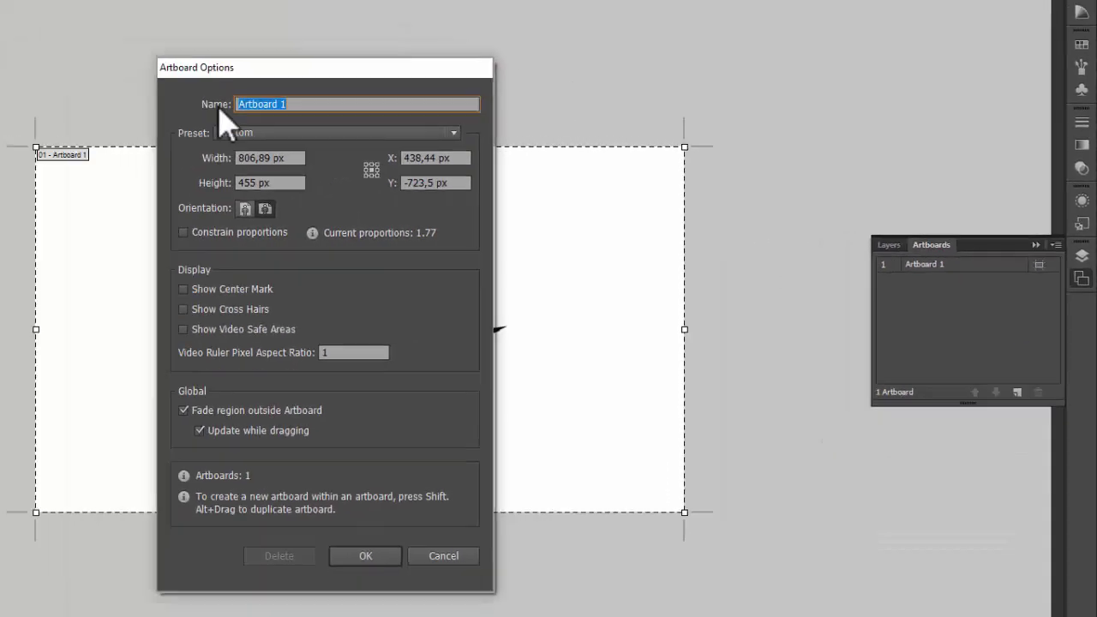
drag(514, 115, 319, 138)
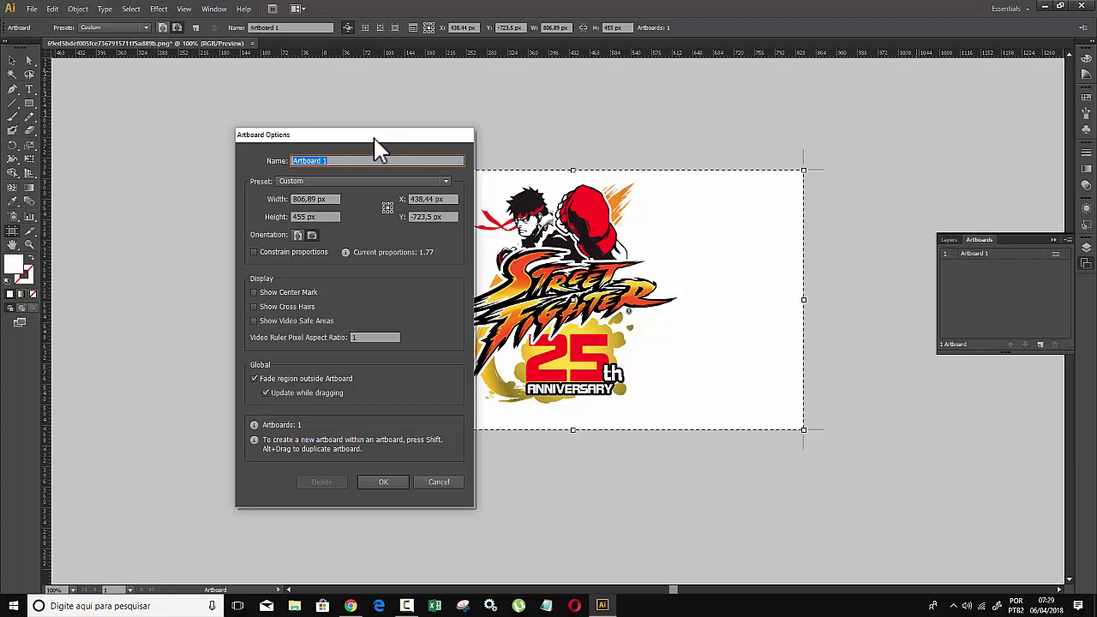
drag(374, 139, 323, 126)
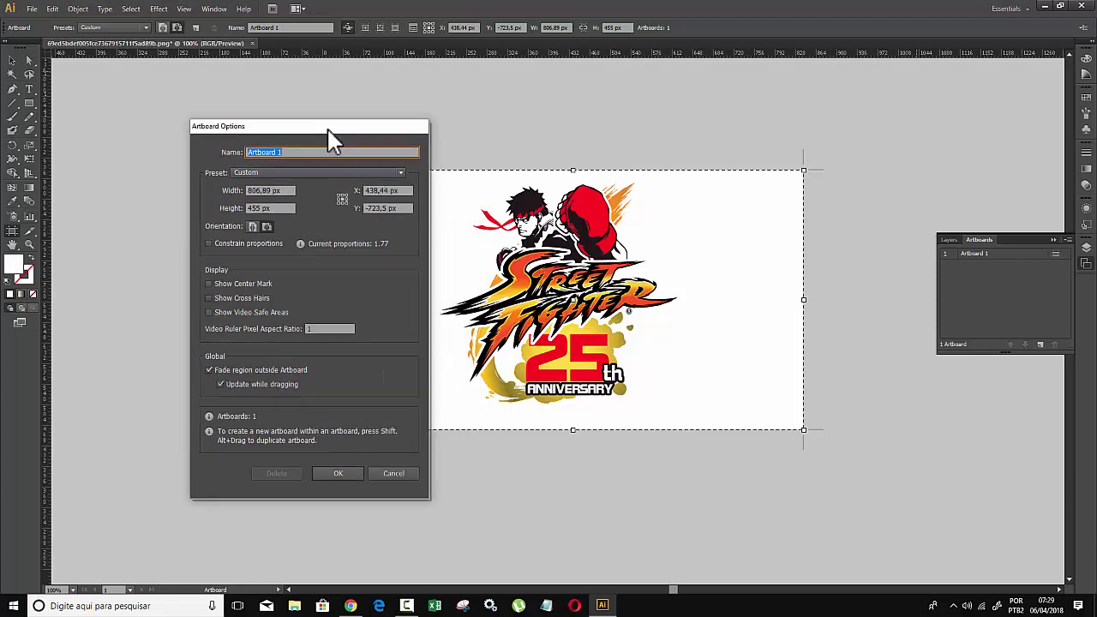
double_click(253, 187)
text(1000)
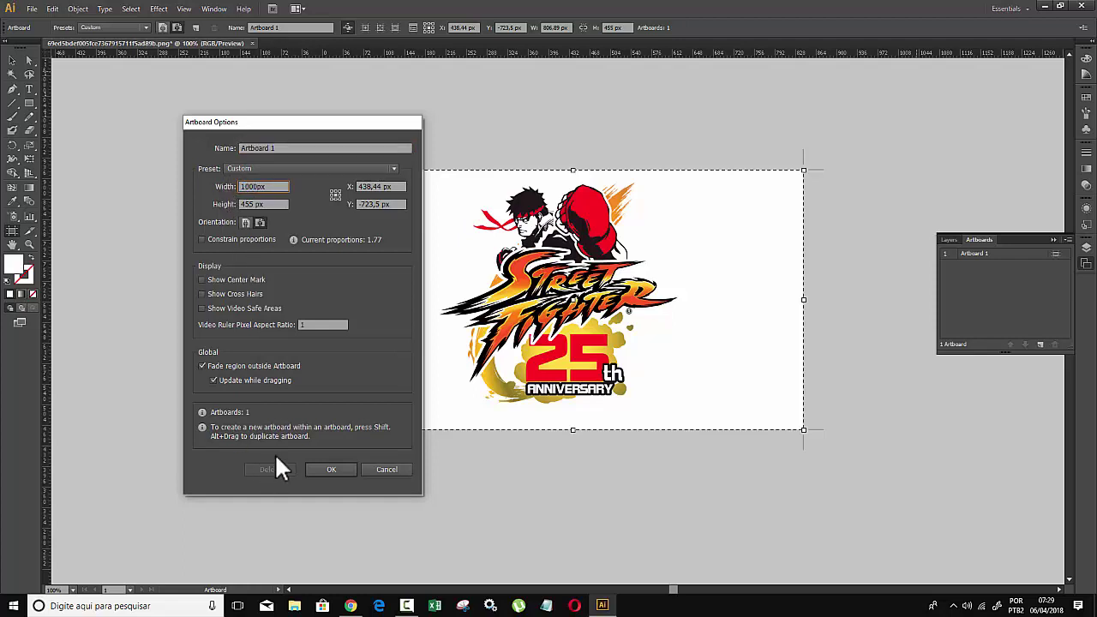
double_click(250, 204)
text(1000)
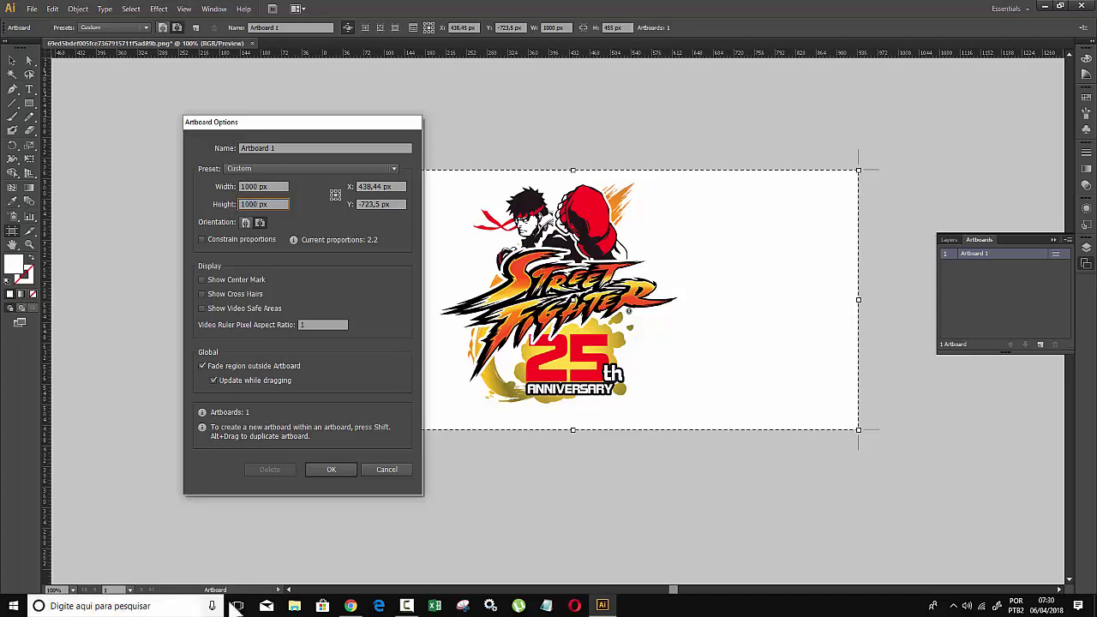
click(339, 469)
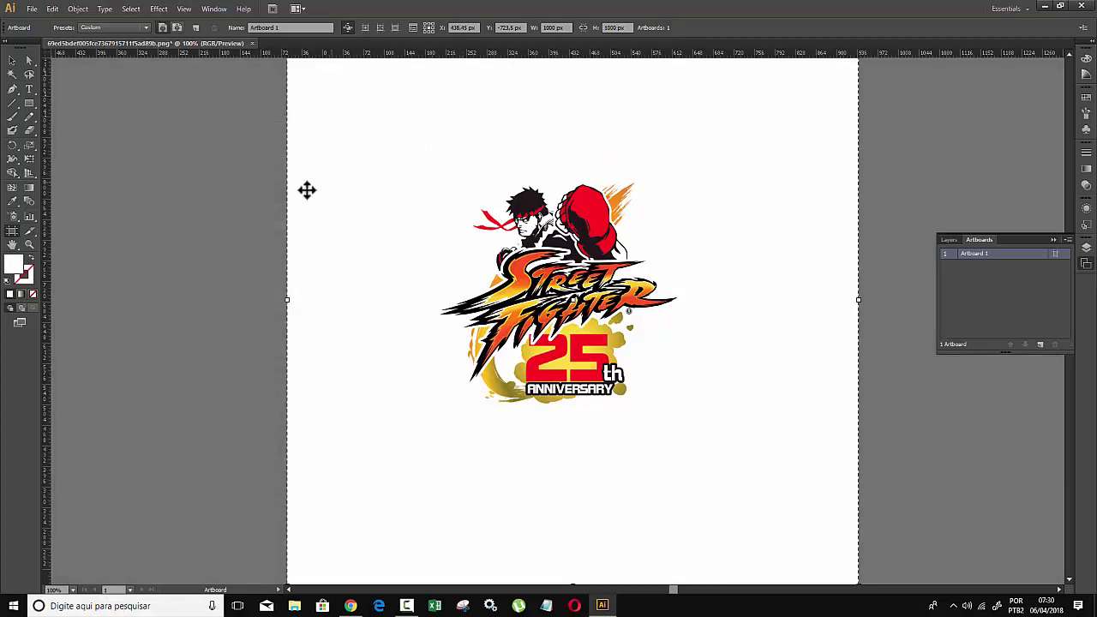
- Close the floating Artboards panel and return to the Selection tool
scroll(277, 417, down, 3)
scroll(282, 421, up, 3)
scroll(277, 419, up, 3)
scroll(276, 418, down, 2)
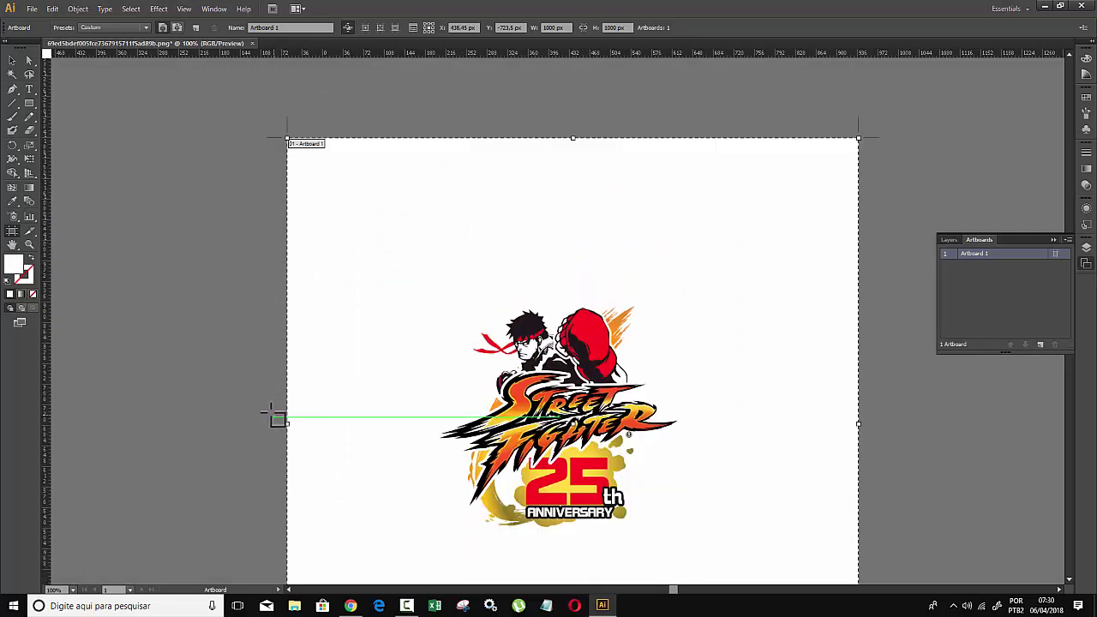
scroll(289, 394, down, 3)
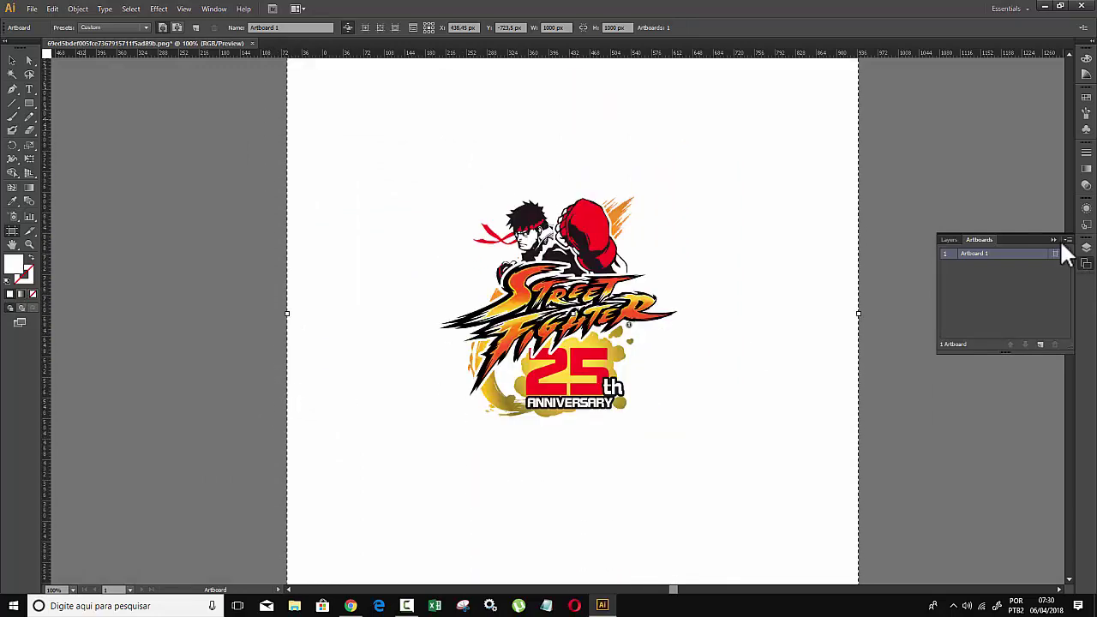
click(1052, 238)
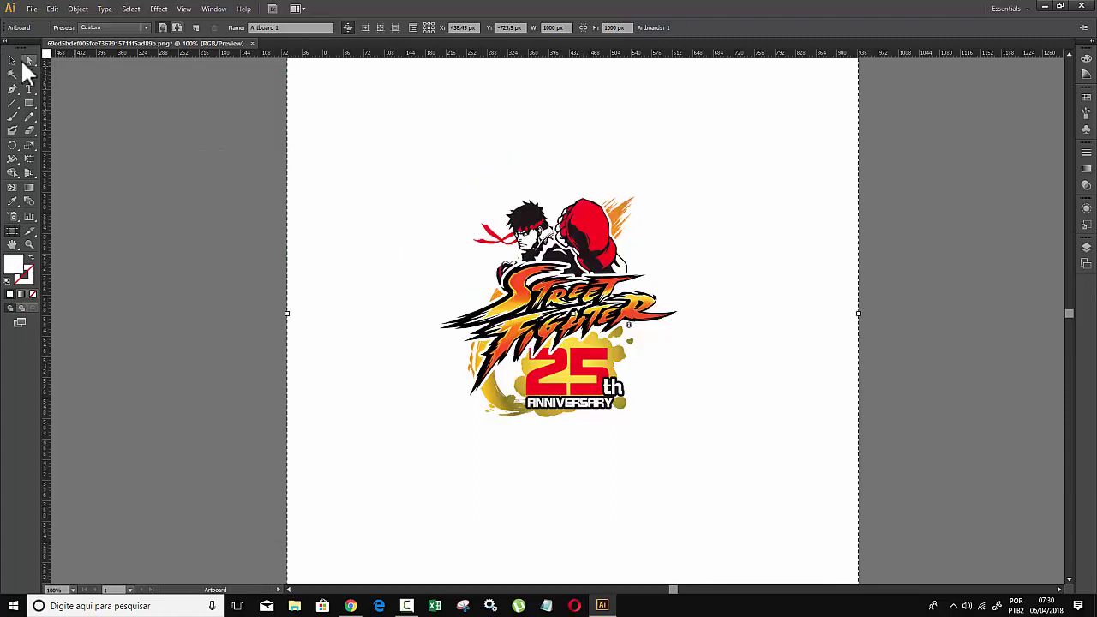
click(12, 60)
- Scale the logo proportionally to 875 × 875 px and center it in the 1000 px artboard
click(532, 243)
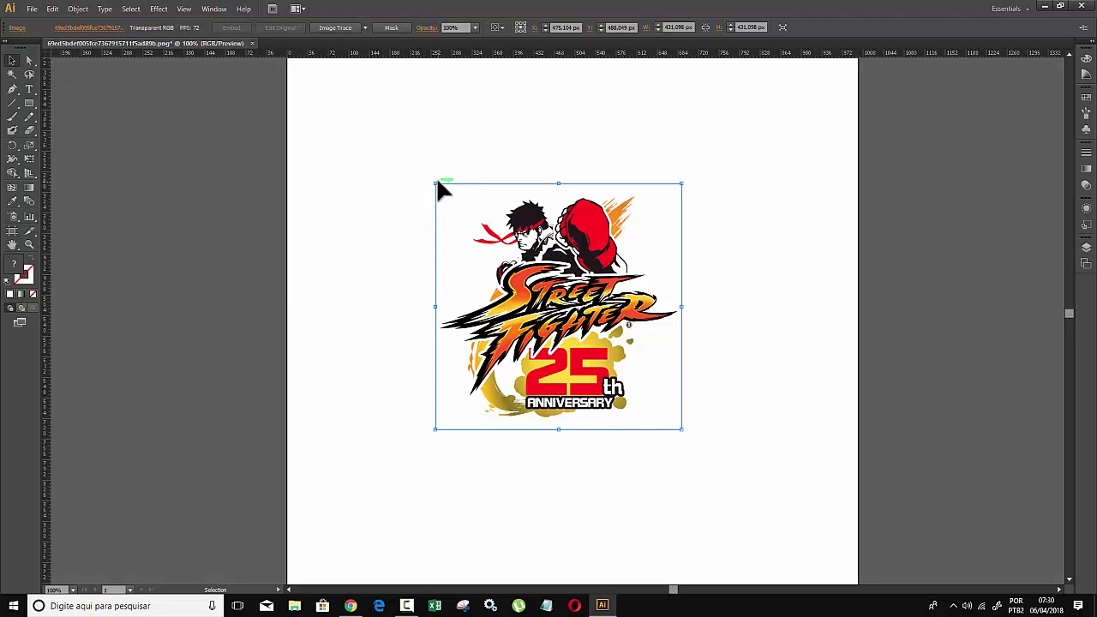
drag(438, 187, 300, 74)
key(shift)
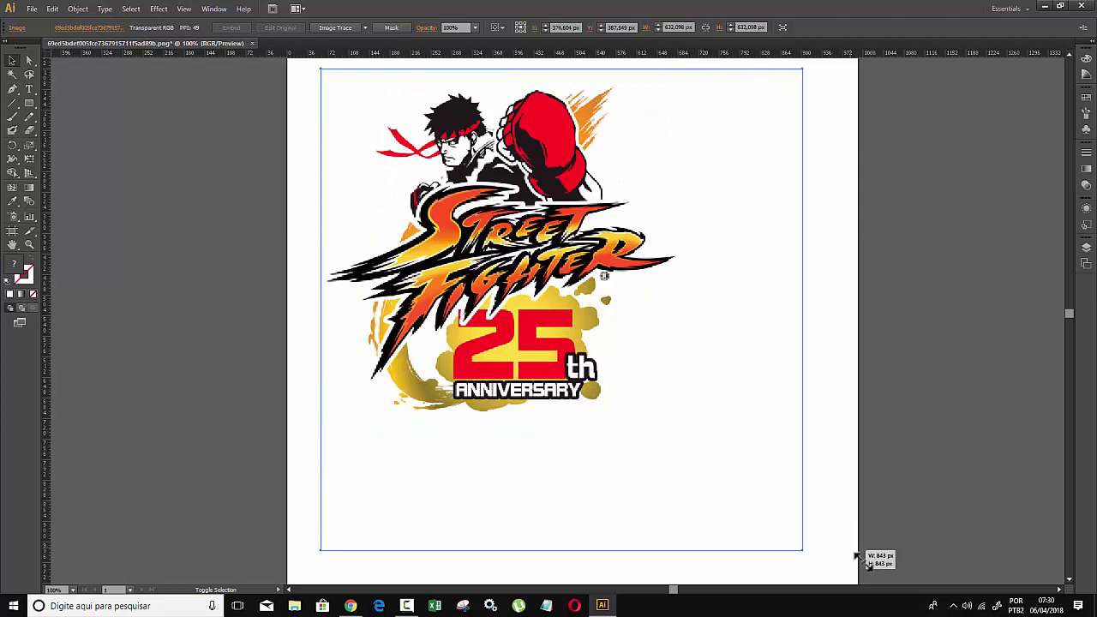
drag(678, 426, 821, 569)
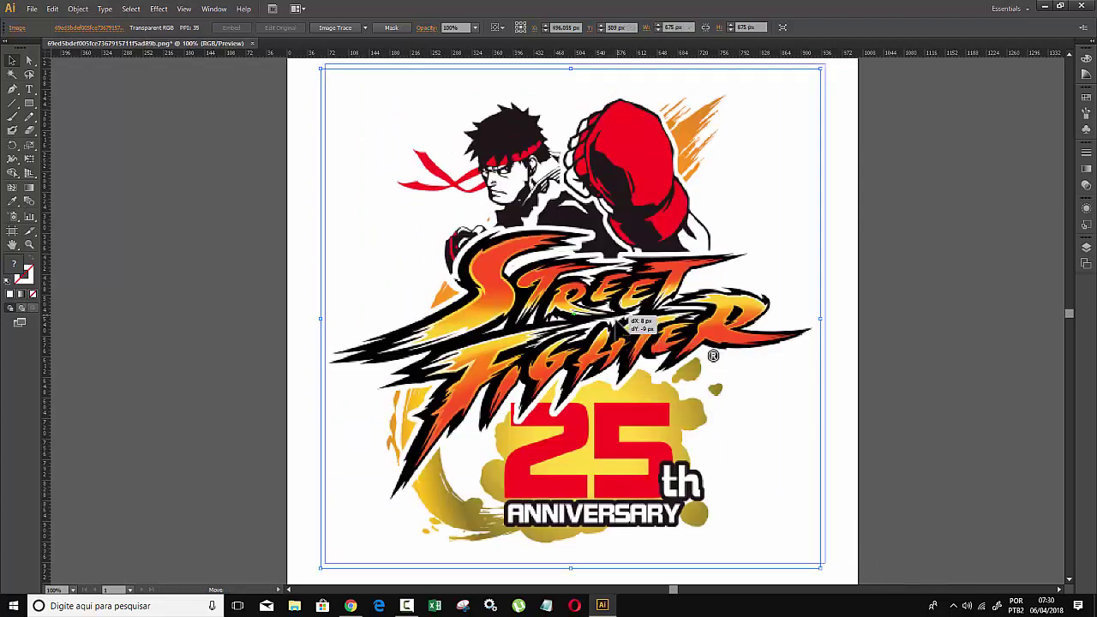
mouse_move(615, 328)
mouse_down()
mouse_move(520, 234)
mouse_move(525, 214)
mouse_up()
scroll(519, 233, up, 3)
scroll(524, 224, down, 1)
scroll(569, 278, down, 1)
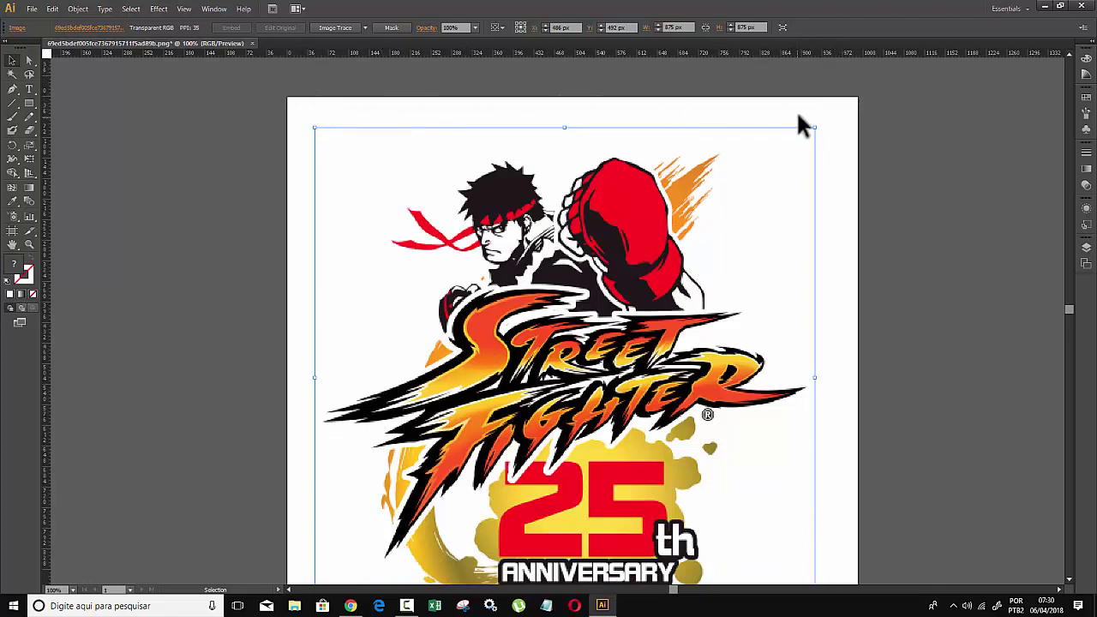
scroll(299, 320, down, 5)
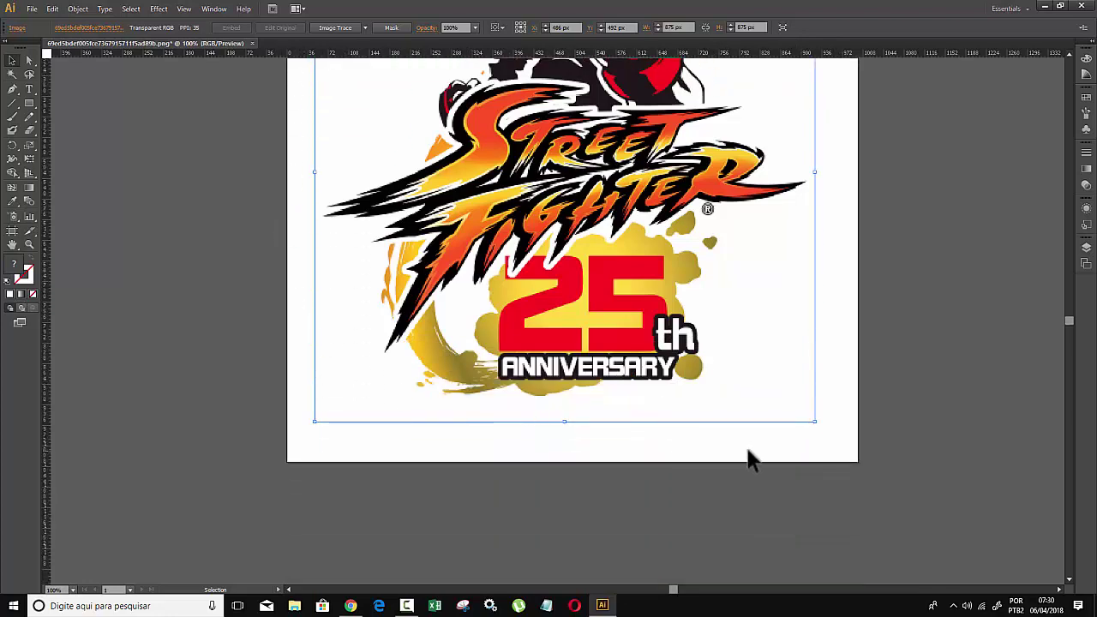
scroll(838, 446, up, 1)
scroll(837, 446, up, 3)
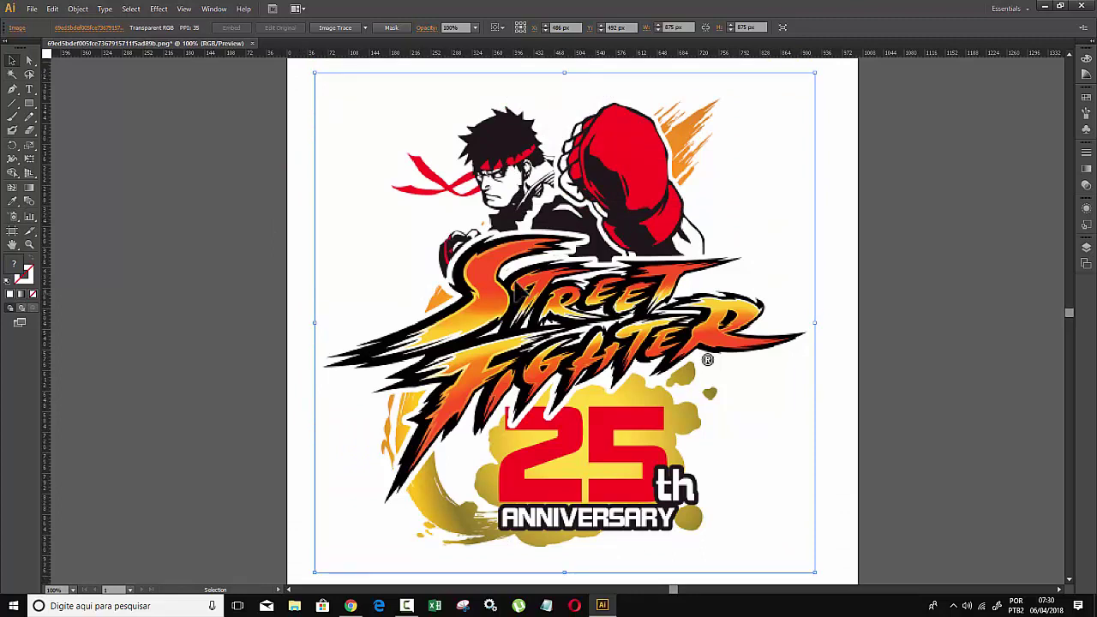
click(272, 255)
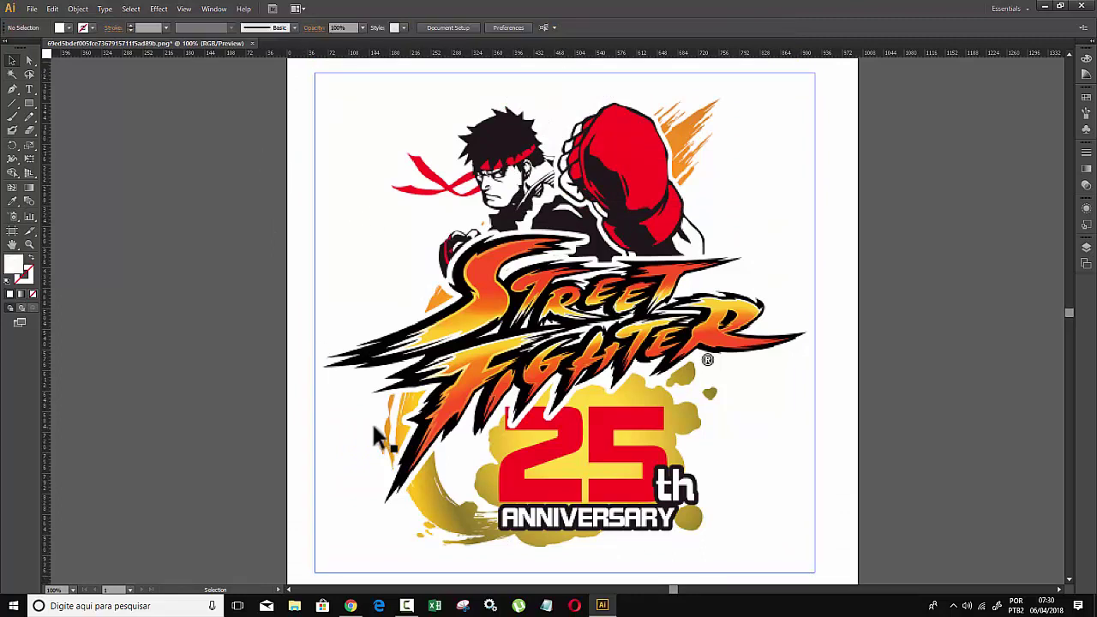